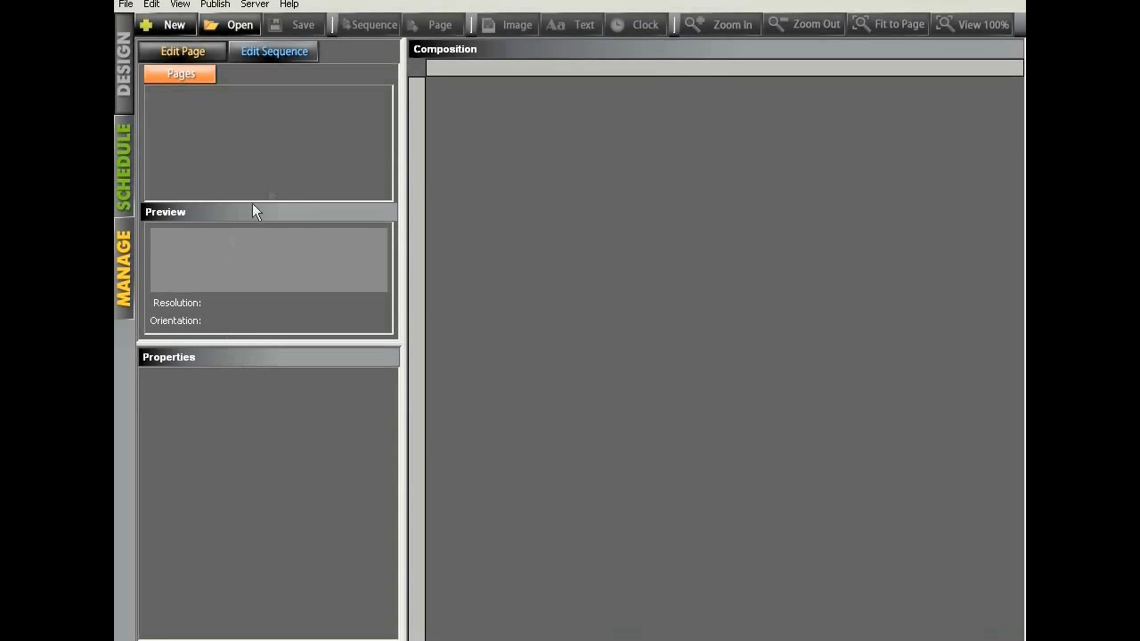
Step: Toggle to sequence editing and back to page editing, then bring up the file chooser
left_click(248, 53)
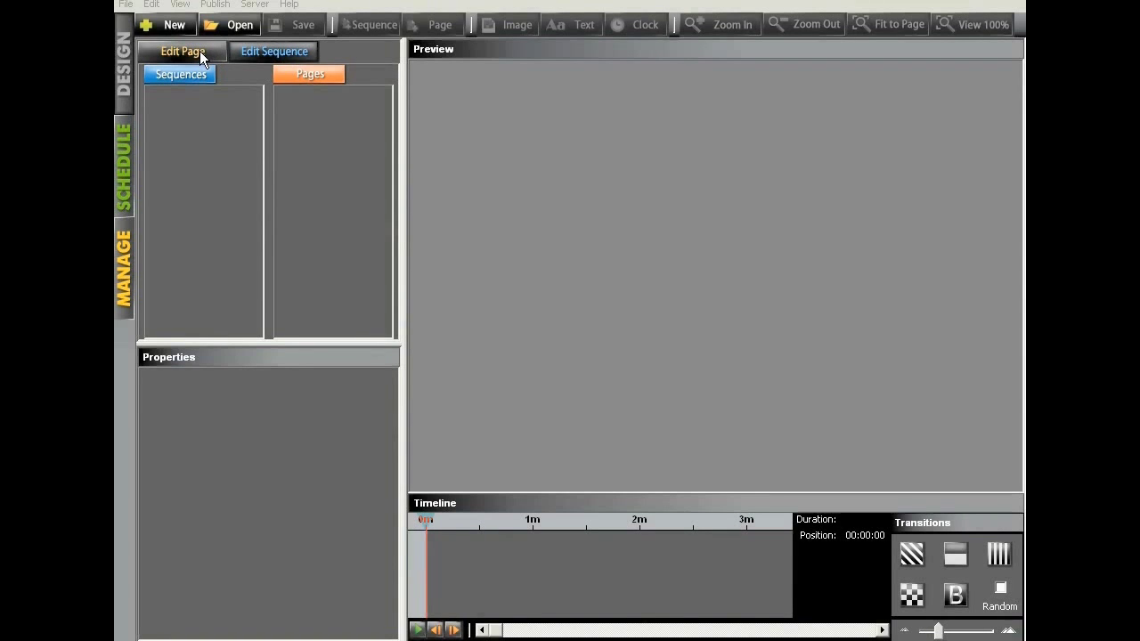
left_click(182, 51)
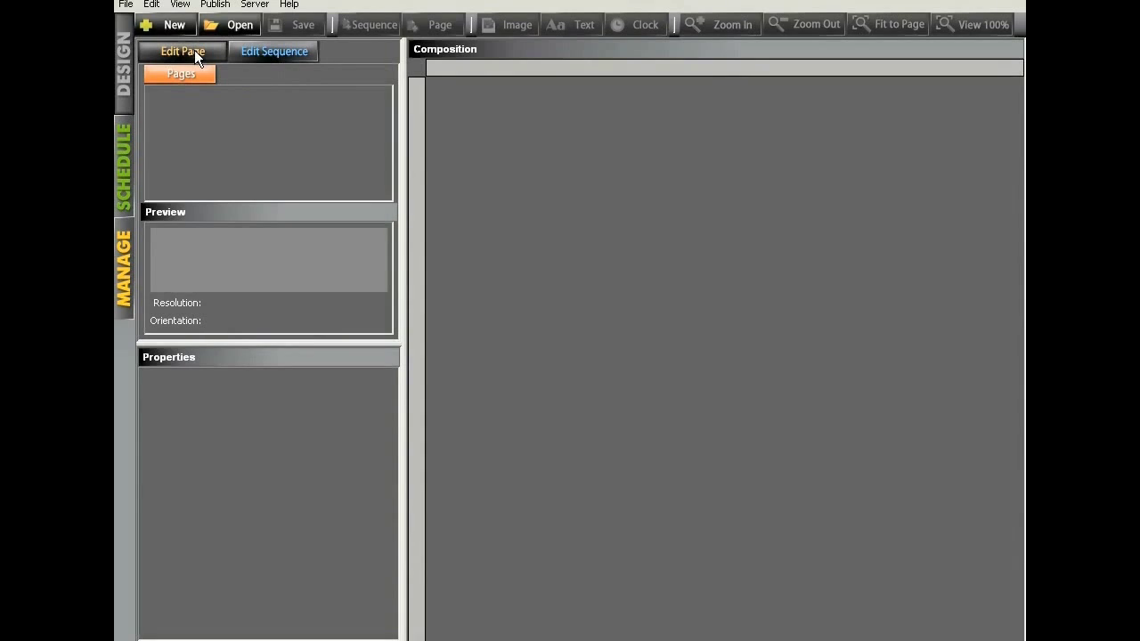
left_click(233, 25)
Step: Open Screen4_FireIce.sfp, show its Airport4 page, and start Publish > Upload Project to Server
left_click(235, 92)
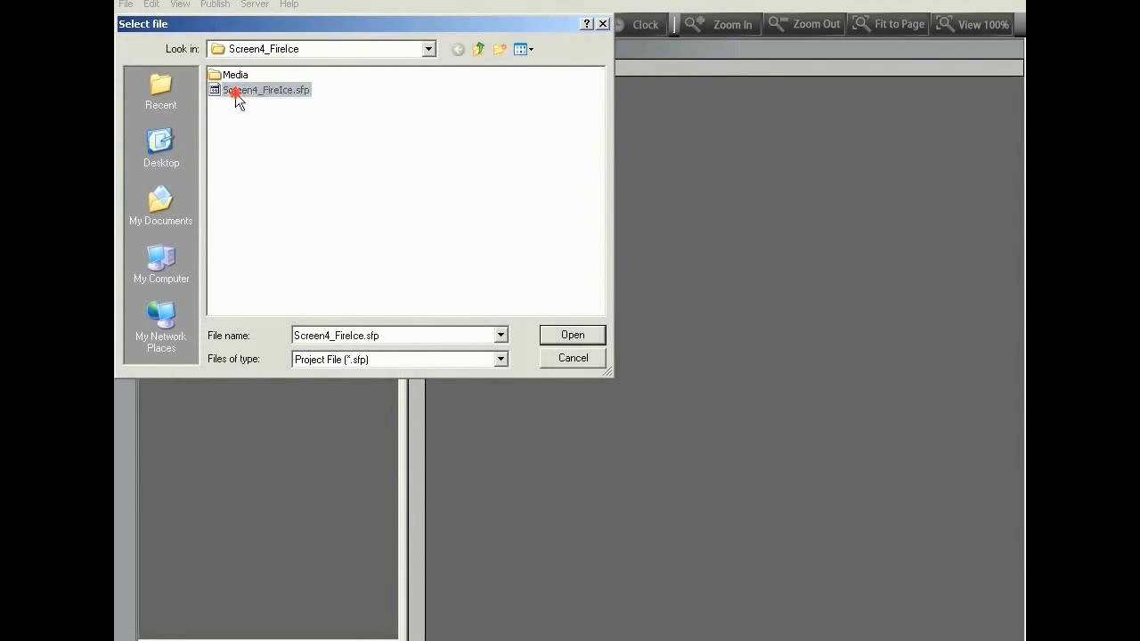
double_click(236, 93)
left_click(259, 140)
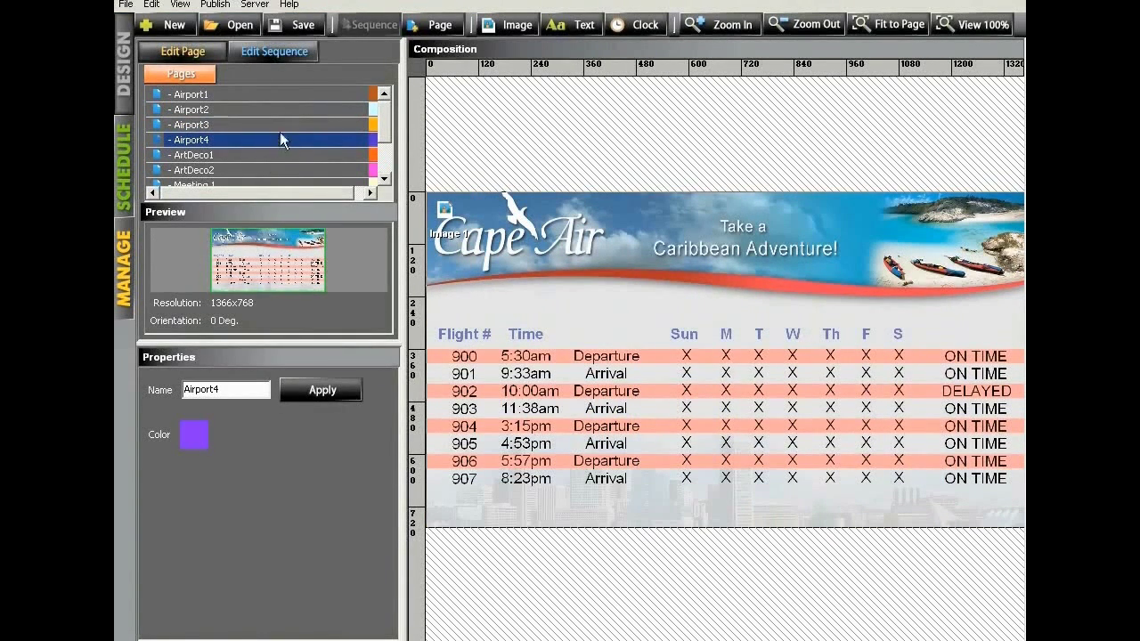
left_click(216, 5)
left_click(230, 23)
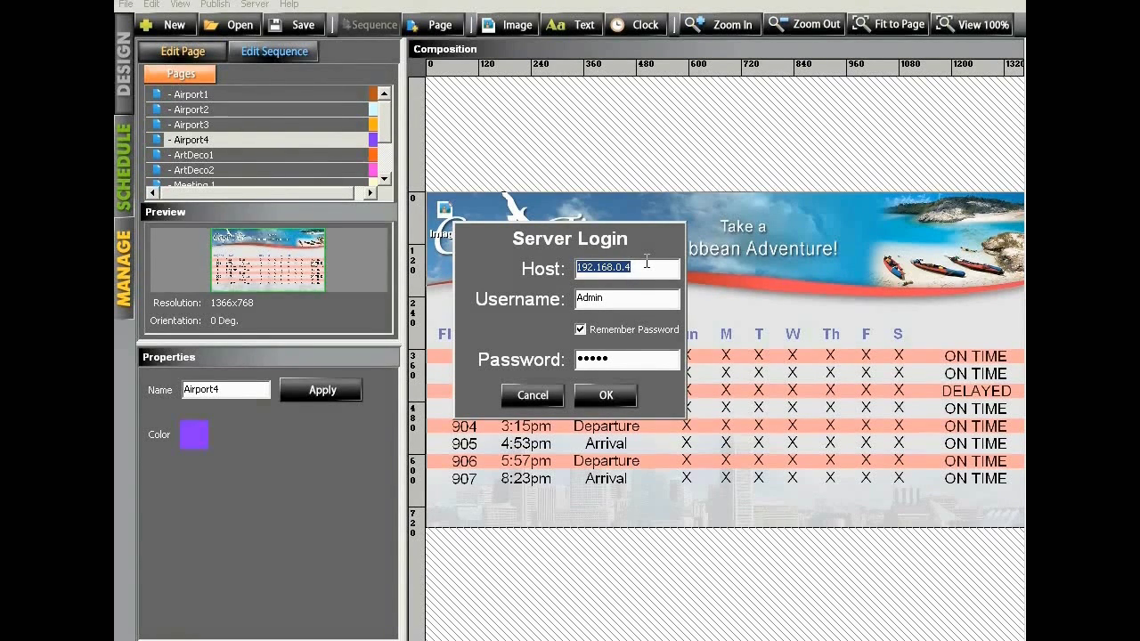
Step: Enter host 192.168.0.4 and re-enter the server password in Server Login
left_click_drag(637, 264, 527, 266)
type("localhost")
left_click_drag(611, 264, 561, 268)
type("192.168.0.4")
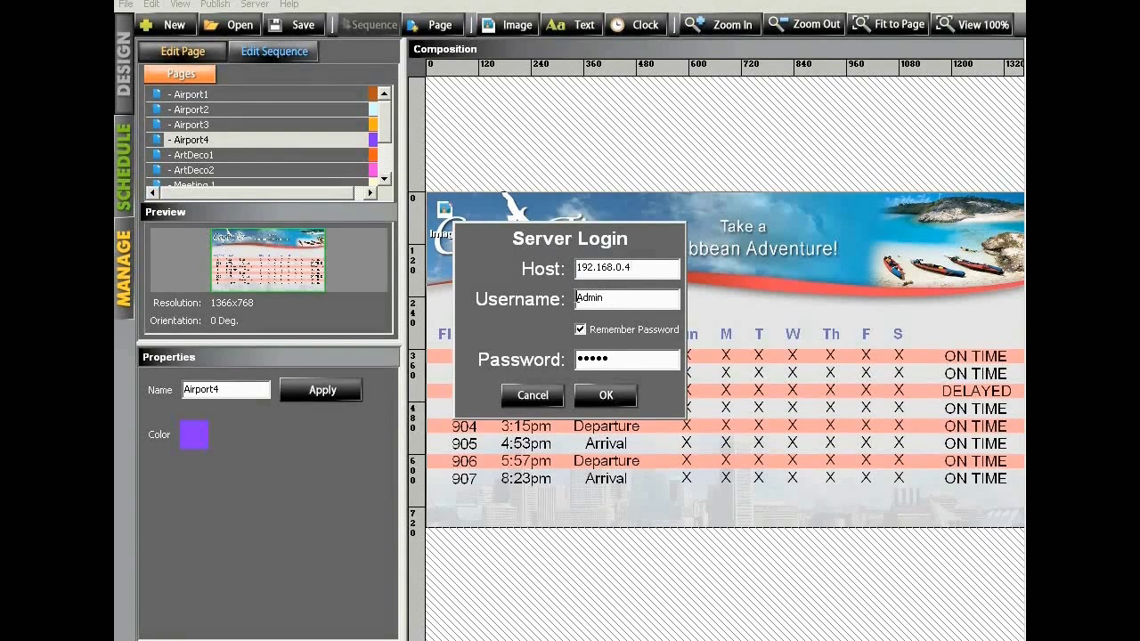
left_click(634, 361)
type("•••••••••")
left_click_drag(640, 358, 558, 359)
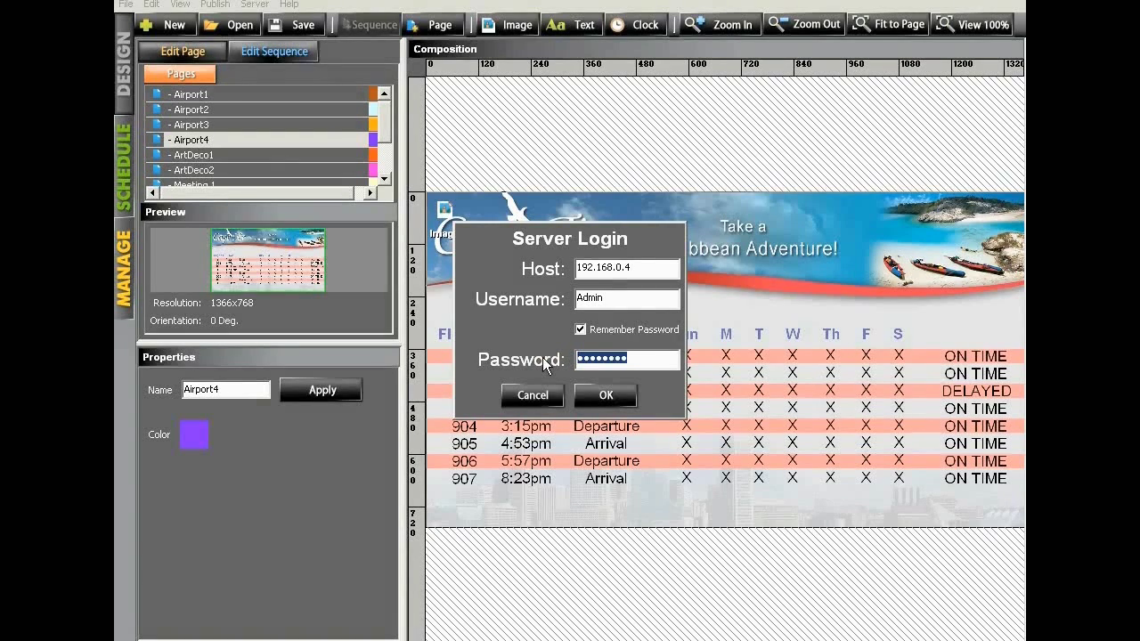
type("admin")
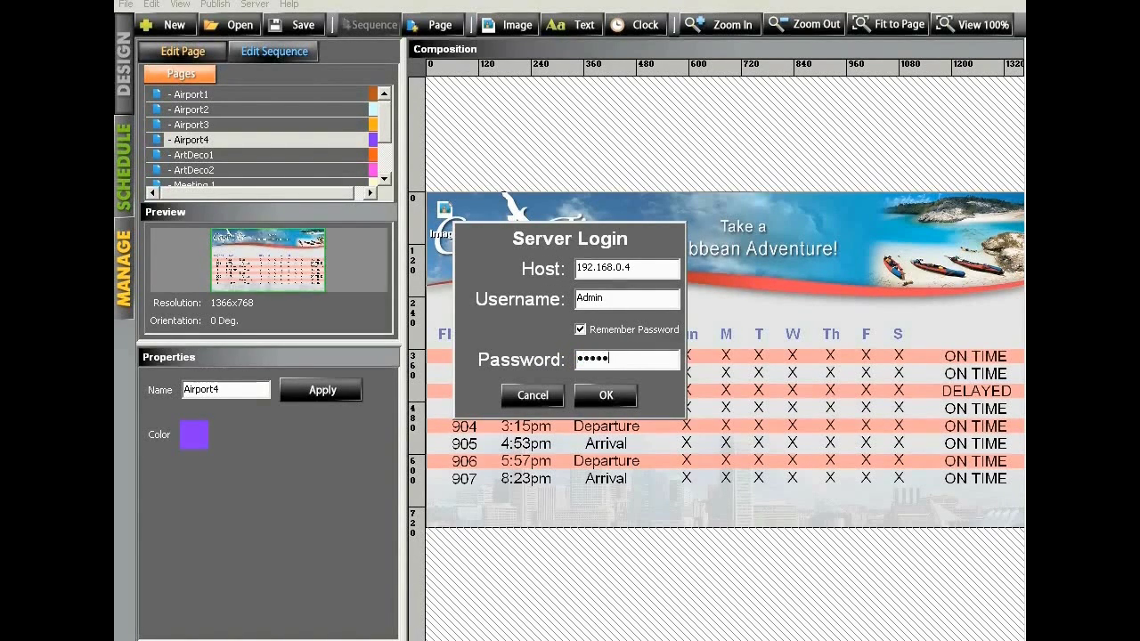
Step: Log in and overwrite the project already on the server, then switch to player management
left_click(614, 393)
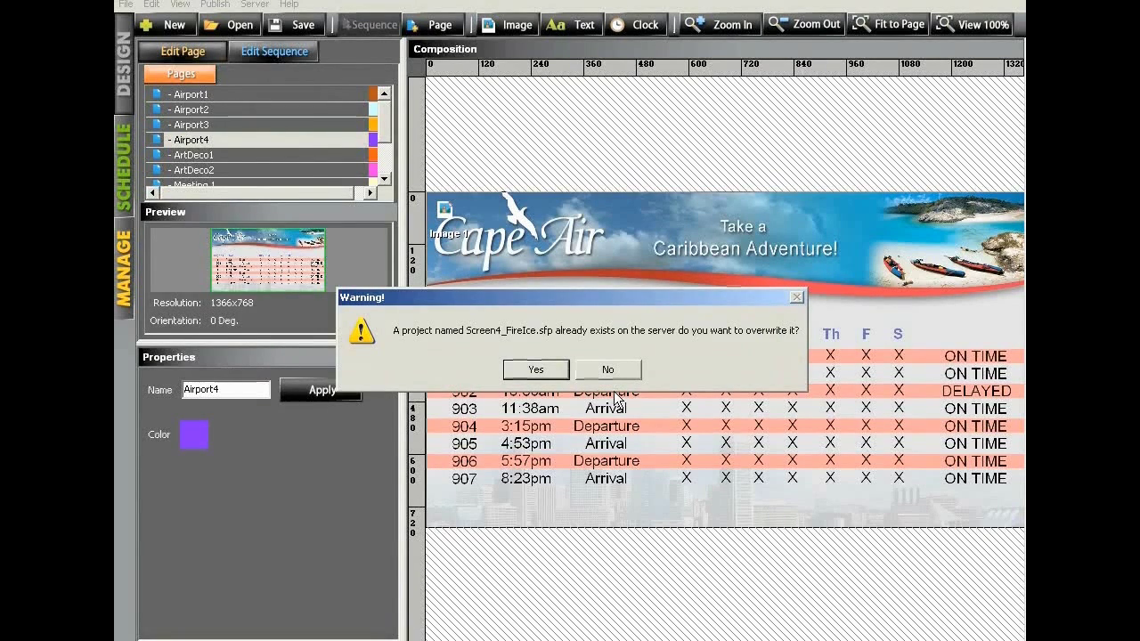
left_click(533, 377)
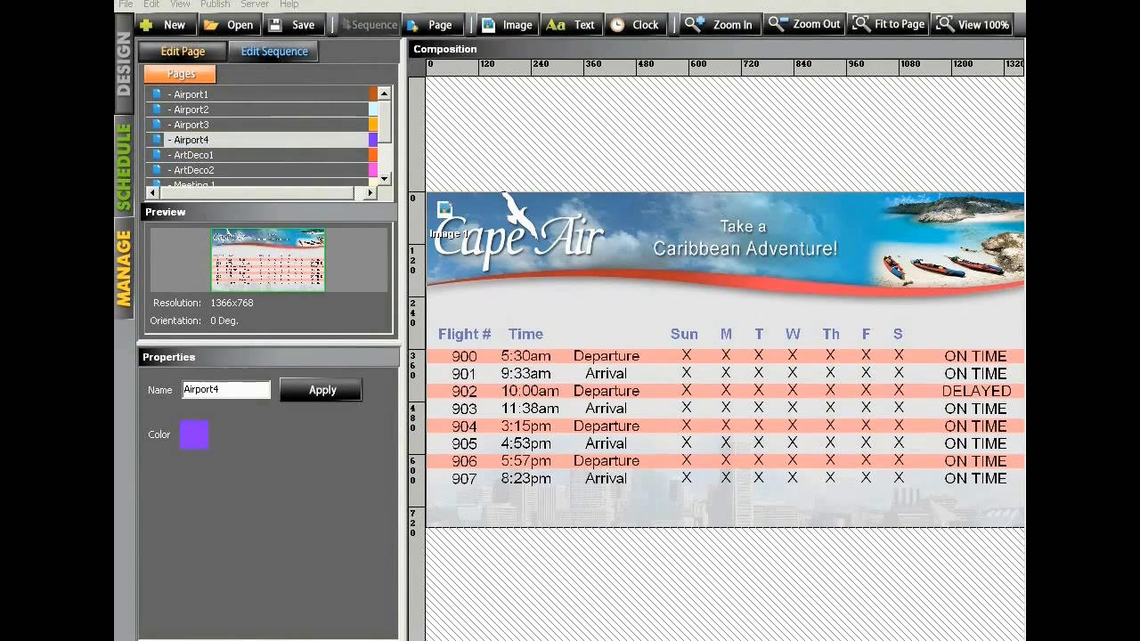
left_click(446, 322)
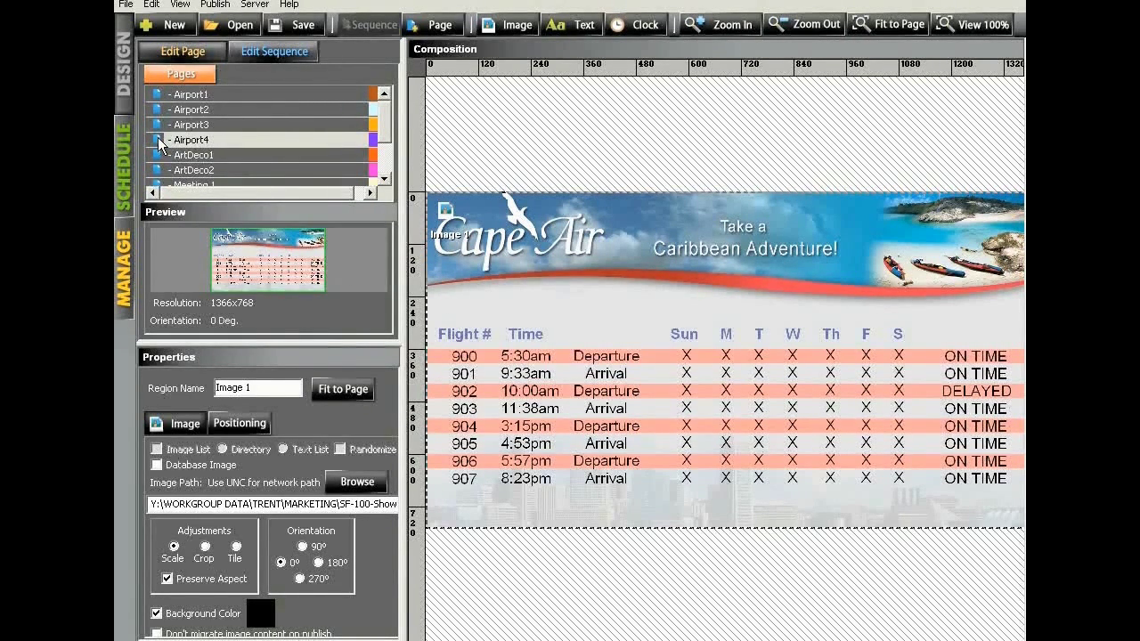
left_click(121, 258)
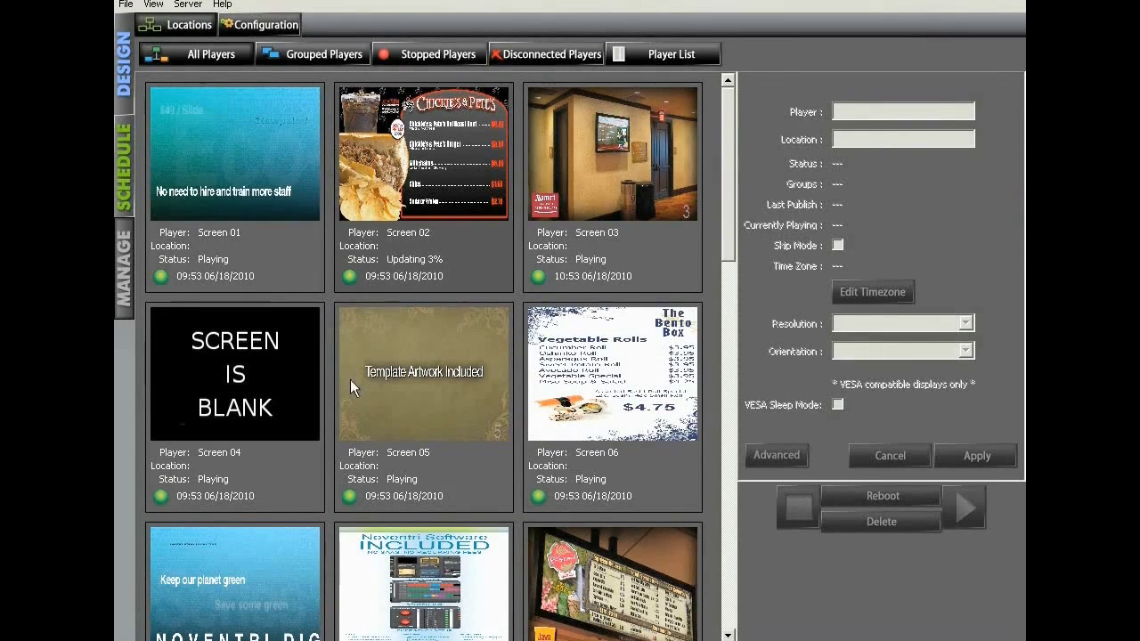
Step: Inspect Screen 04's details and network settings, keeping resolution at 1366x768 TRUE COLOR
left_click(277, 374)
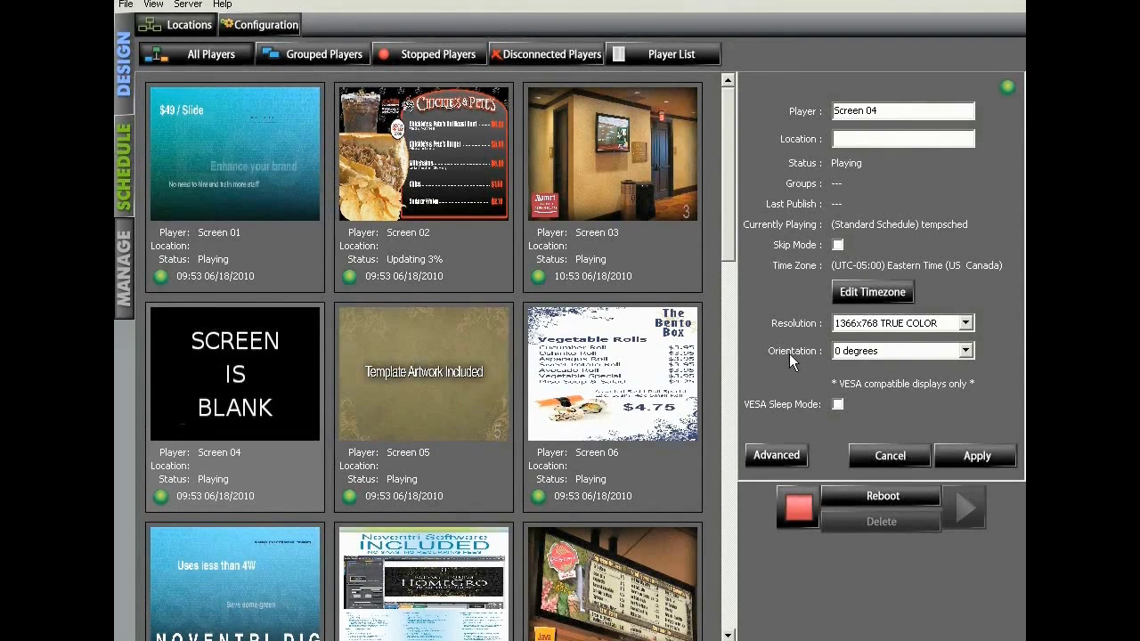
left_click(777, 455)
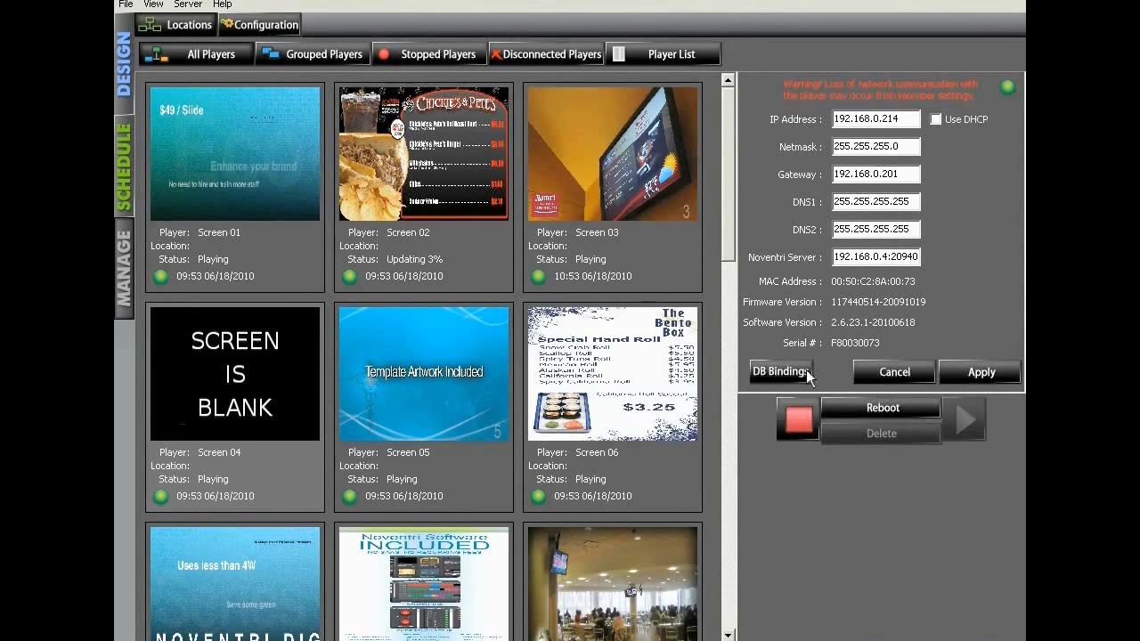
left_click(941, 368)
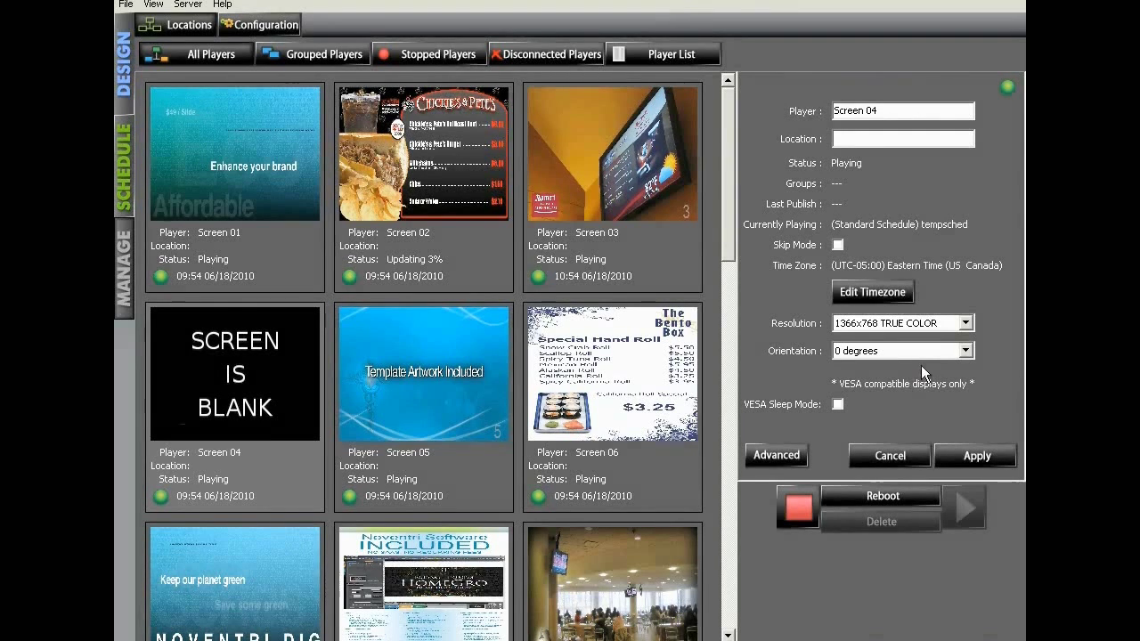
left_click(932, 326)
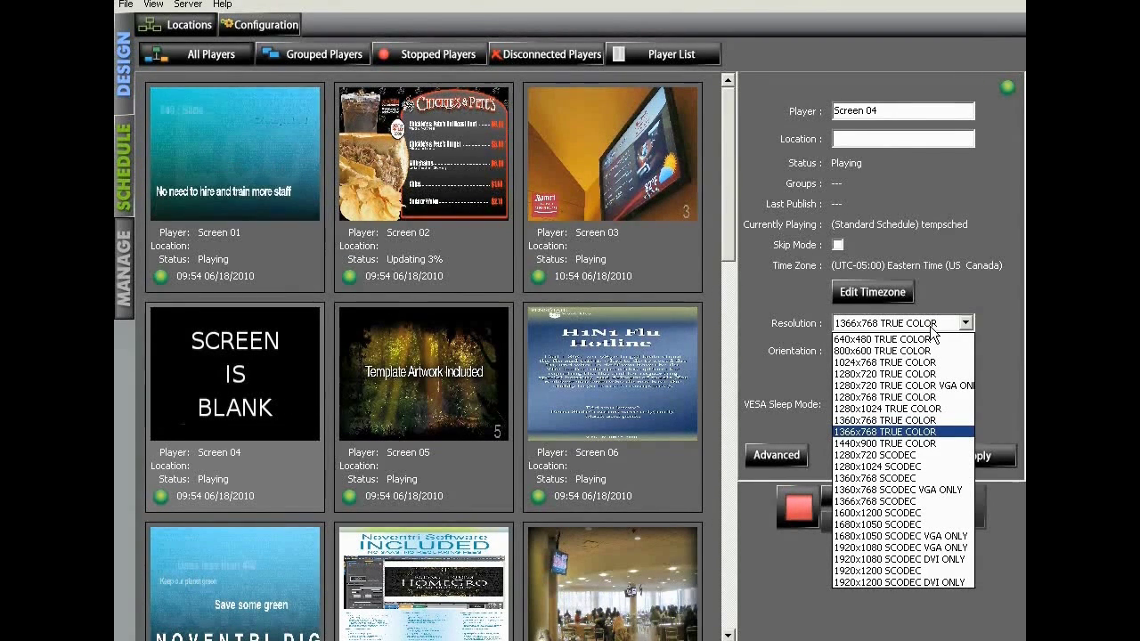
left_click(882, 432)
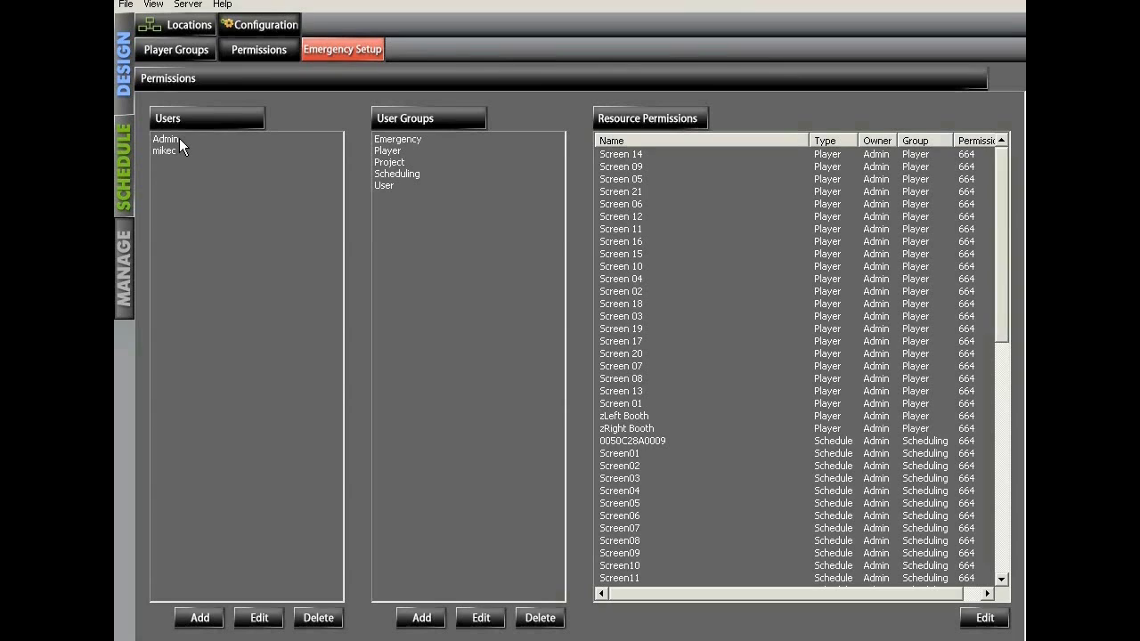
Step: Set and confirm a new password for the Admin user, then switch to scheduling
left_click(179, 138)
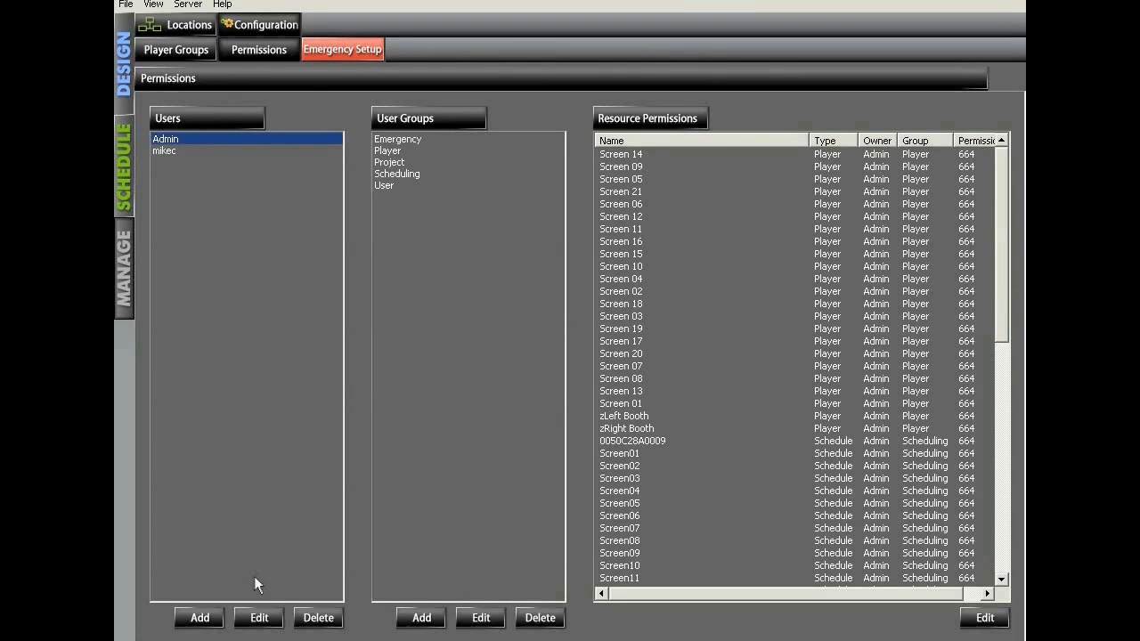
left_click(260, 618)
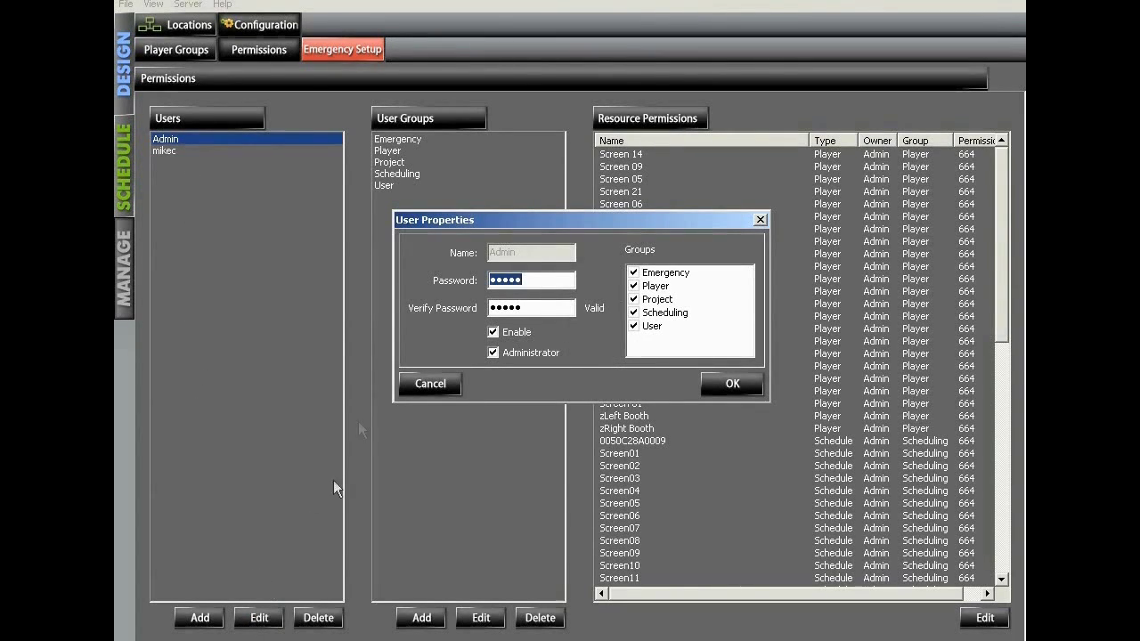
type("admin123")
left_click_drag(554, 304, 478, 307)
type("admin1233")
left_click(725, 384)
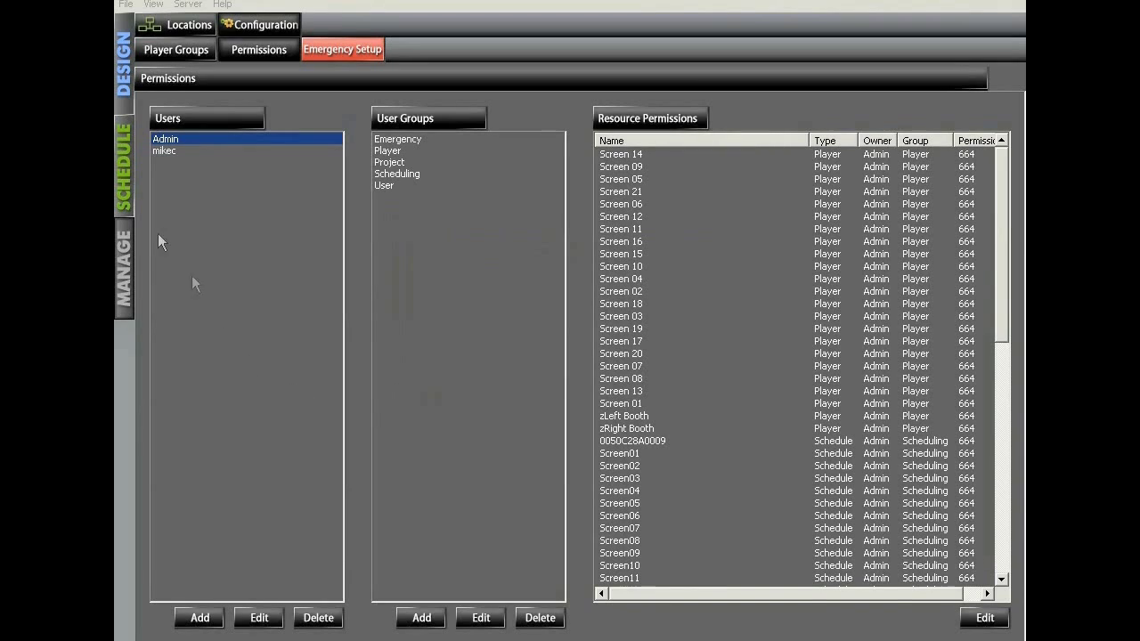
left_click(127, 183)
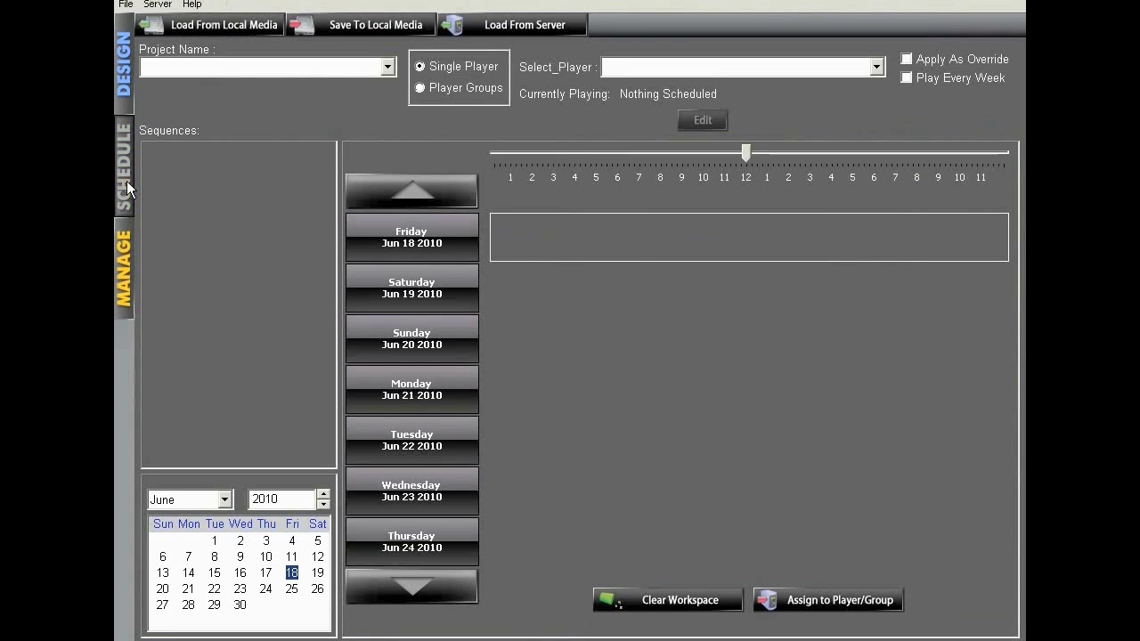
Step: Schedule Sequence 1 from Screen4_FireIce.sfp on Thursday Jun 24, starting around 9
left_click(256, 68)
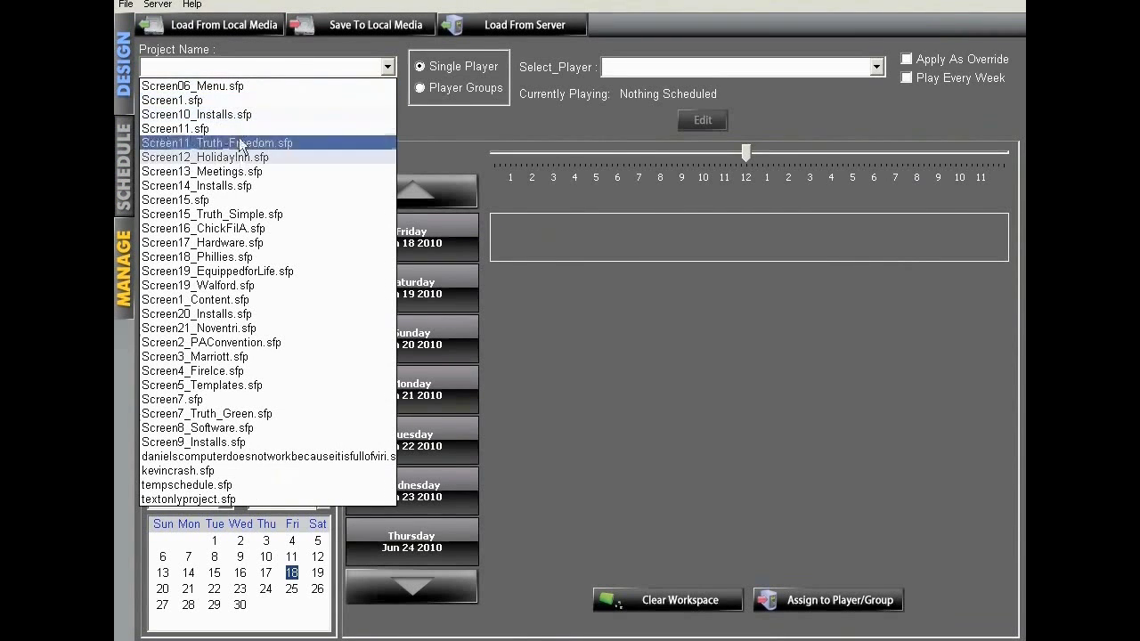
left_click(244, 371)
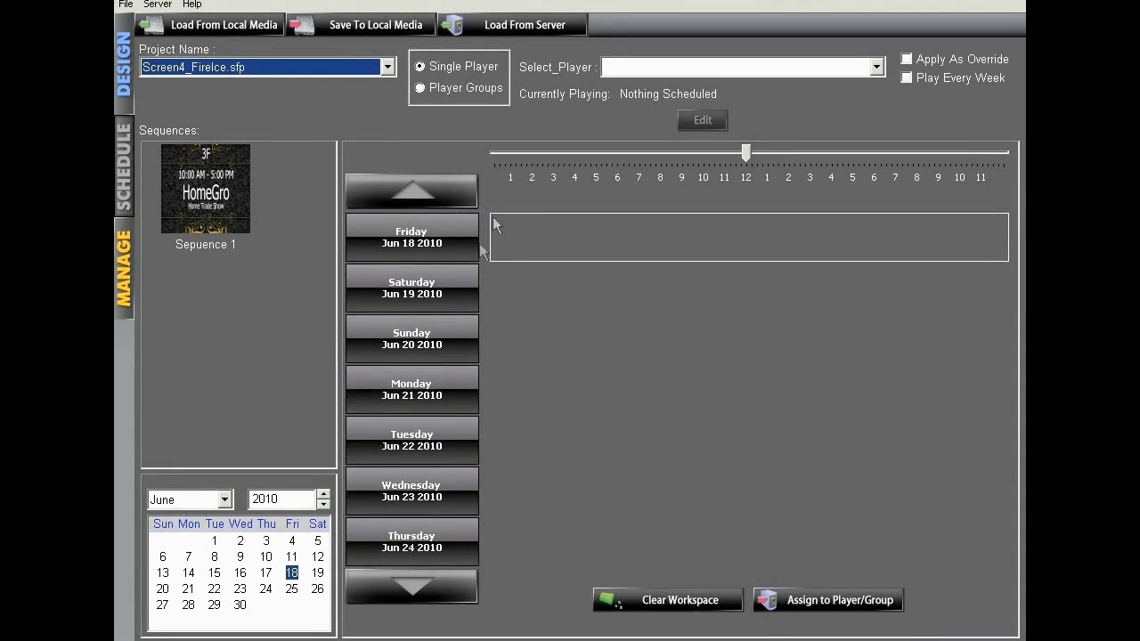
left_click(430, 524)
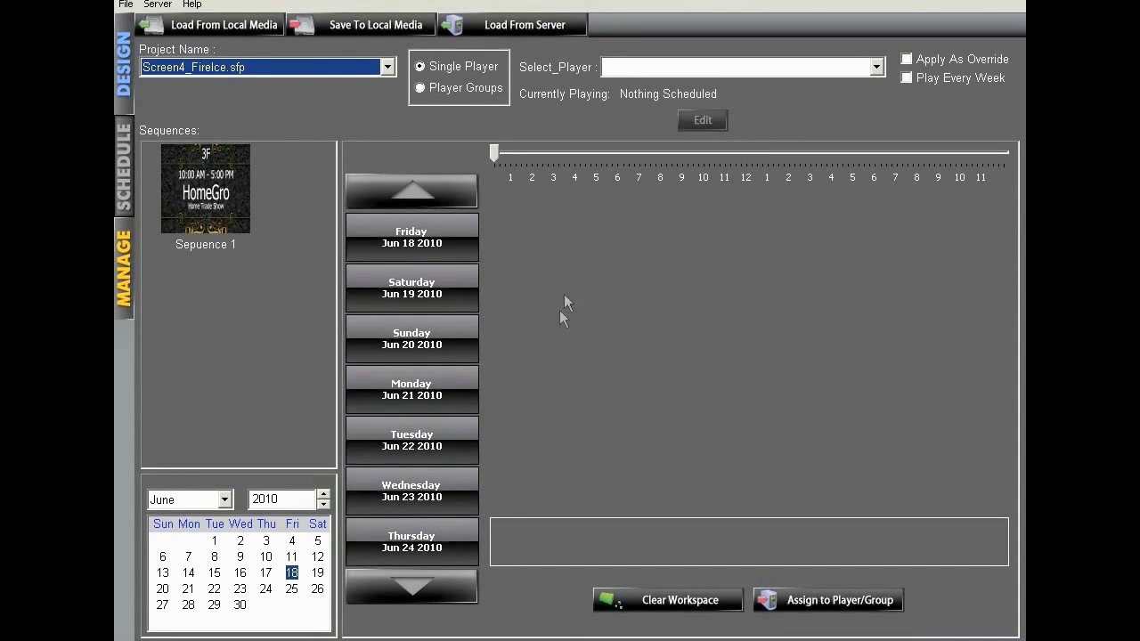
left_click_drag(497, 154, 686, 182)
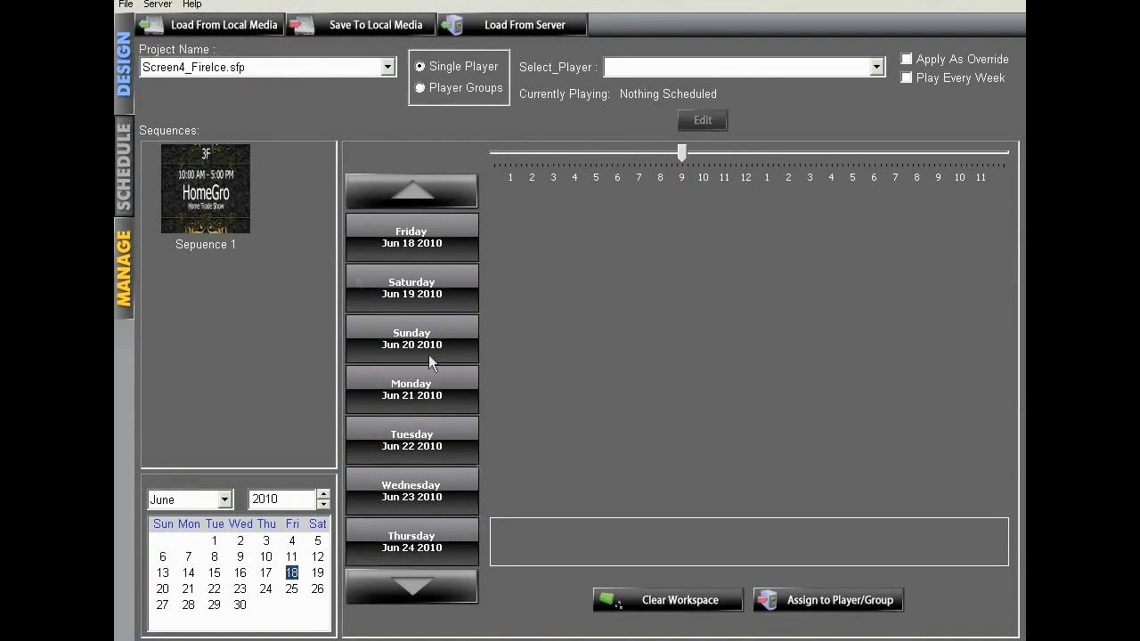
left_click_drag(223, 212, 875, 550)
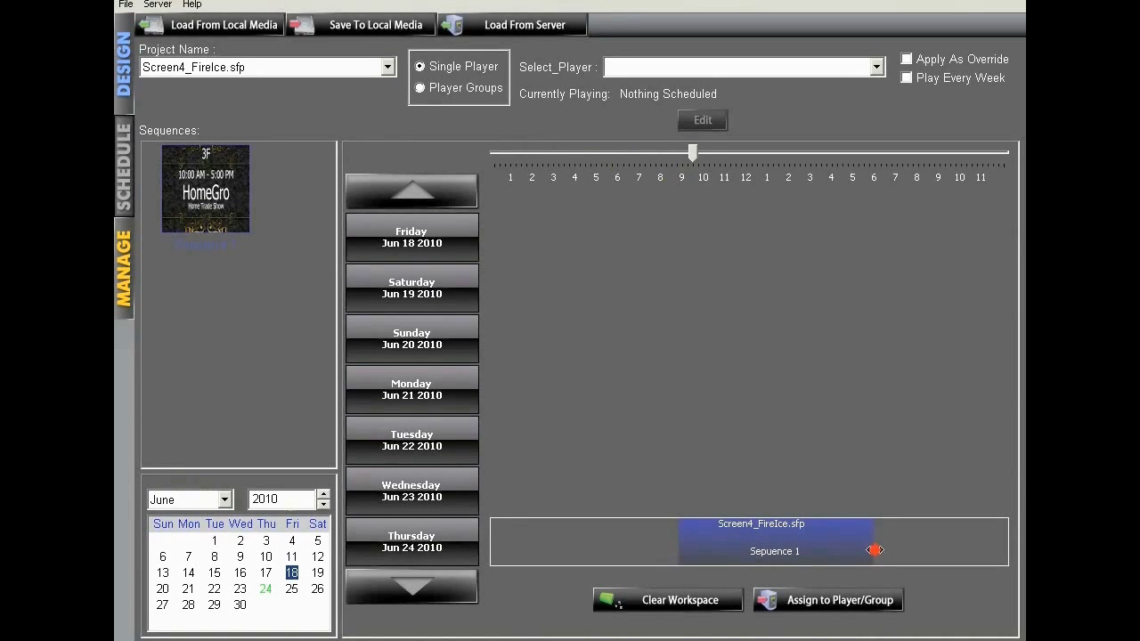
Step: Move the Sequence 1 block earlier and set it to run all day, repeated all week
mouse_move(804, 544)
left_mouse_down()
mouse_move(656, 542)
mouse_move(797, 541)
mouse_move(751, 542)
mouse_move(739, 499)
mouse_move(688, 221)
mouse_move(700, 196)
mouse_move(687, 153)
mouse_move(698, 297)
left_mouse_up()
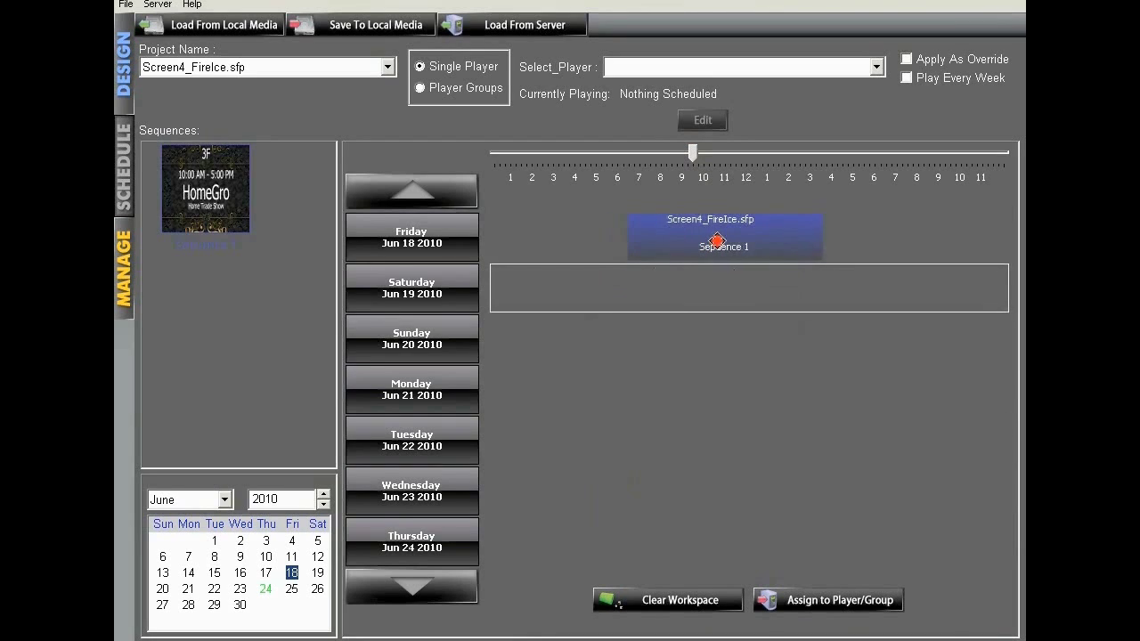
double_click(716, 239)
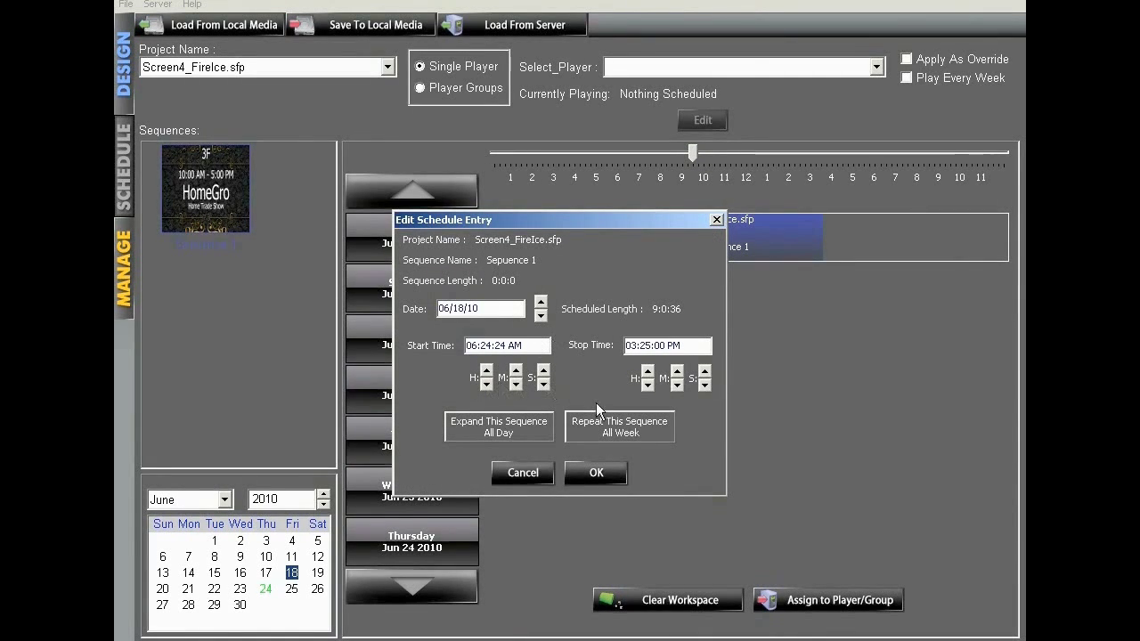
left_click(523, 423)
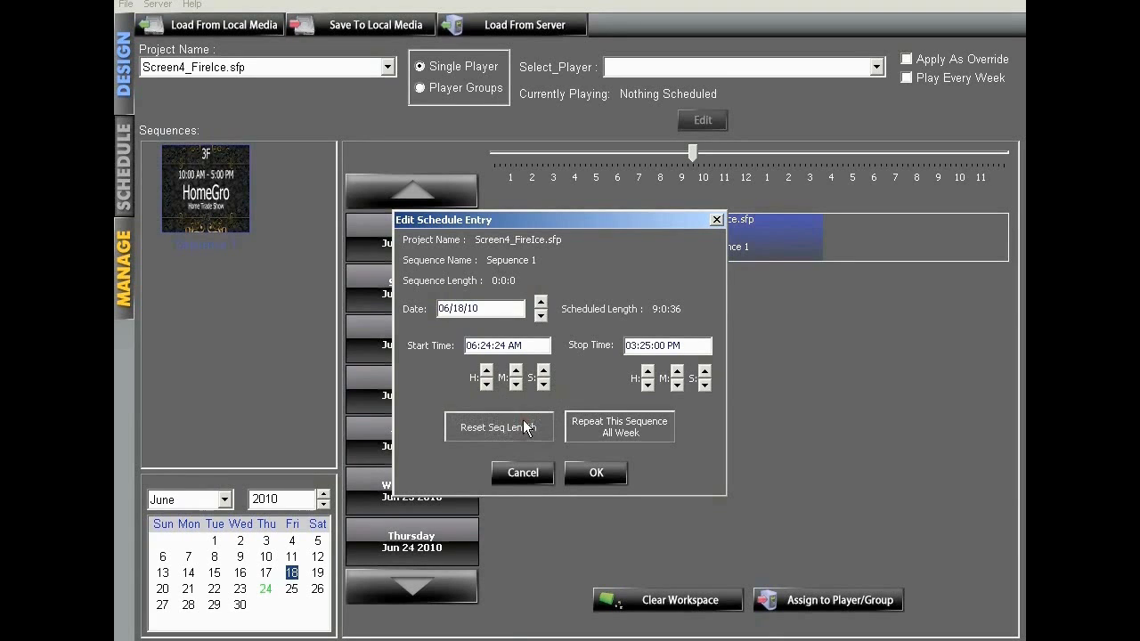
left_click(628, 432)
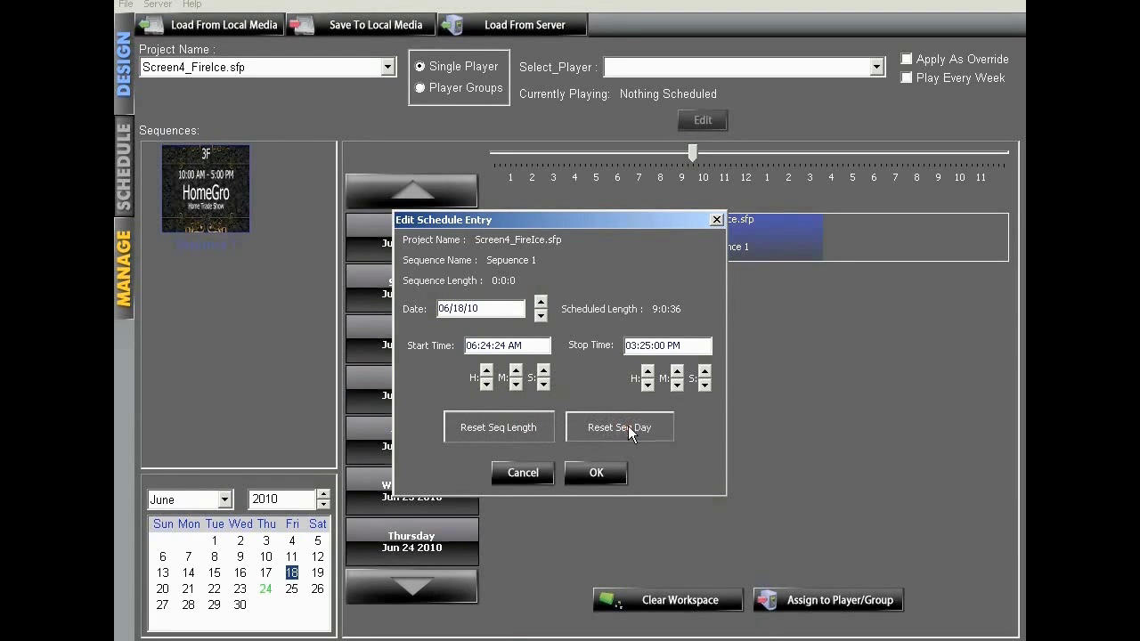
left_click(586, 465)
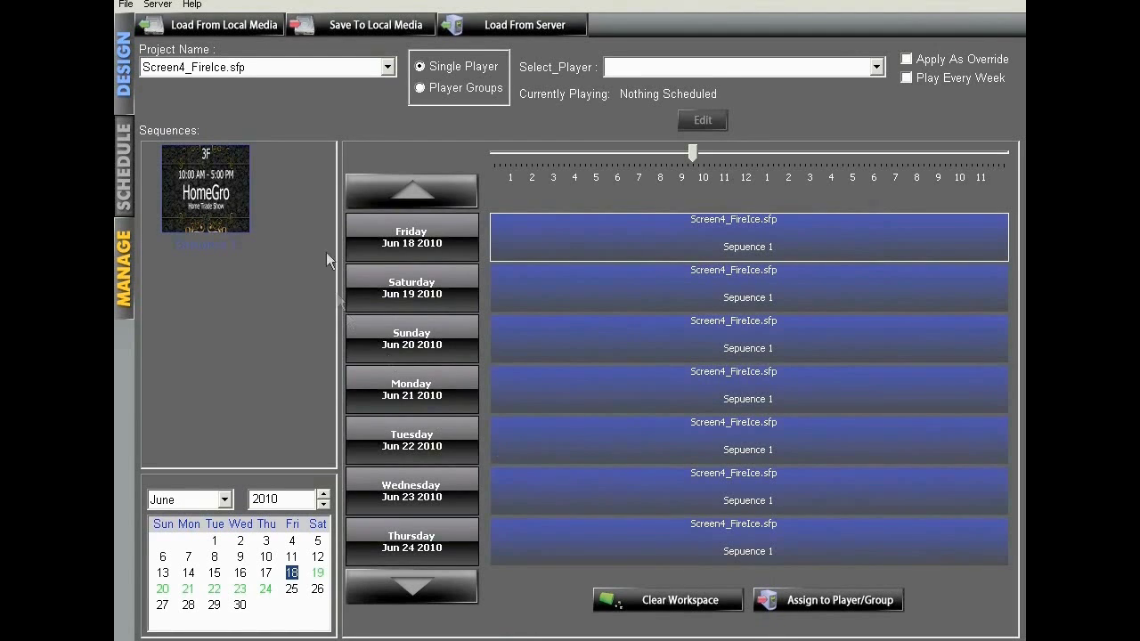
Step: Choose Screen13_Meetings.sfp as the project and decline its 1366x768 rotation-mismatch notice
left_click(385, 68)
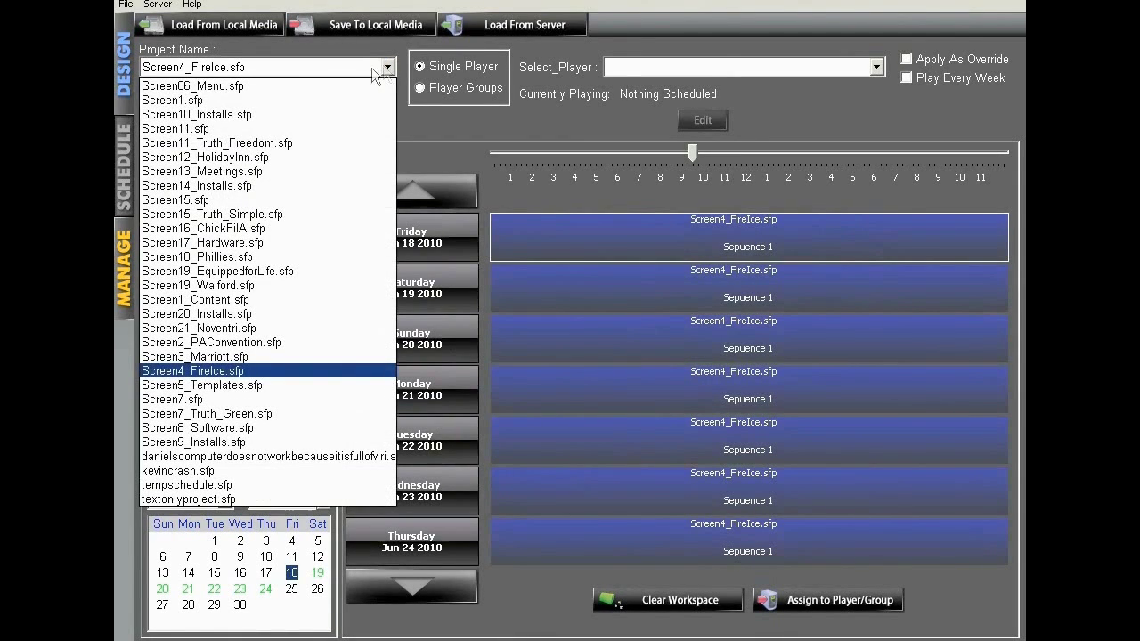
left_click(274, 171)
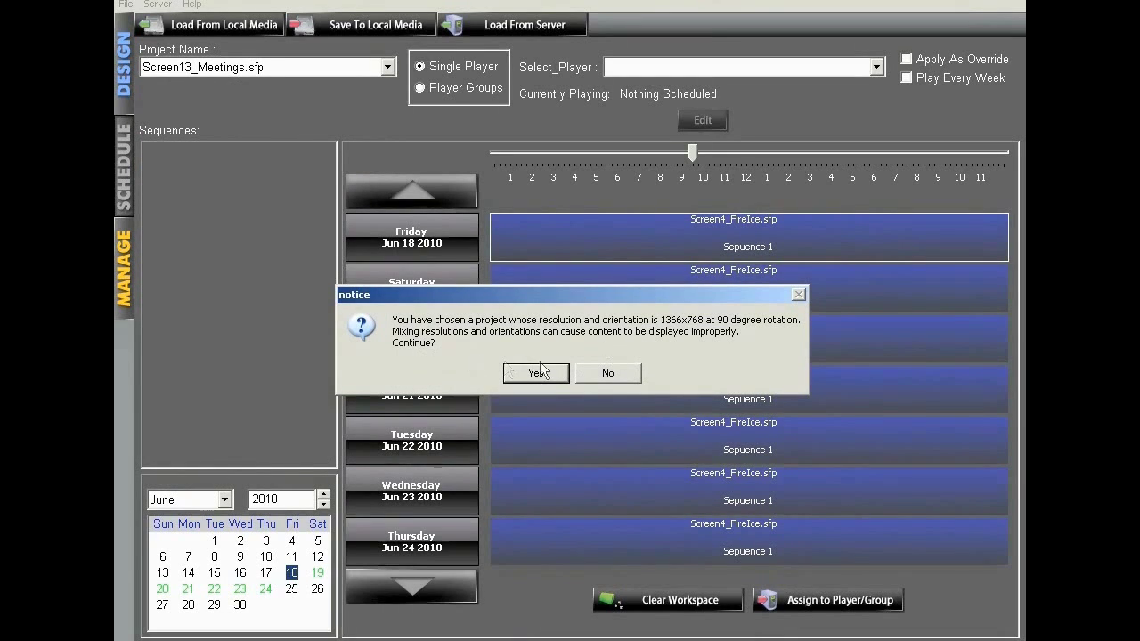
left_click(607, 373)
left_click(608, 374)
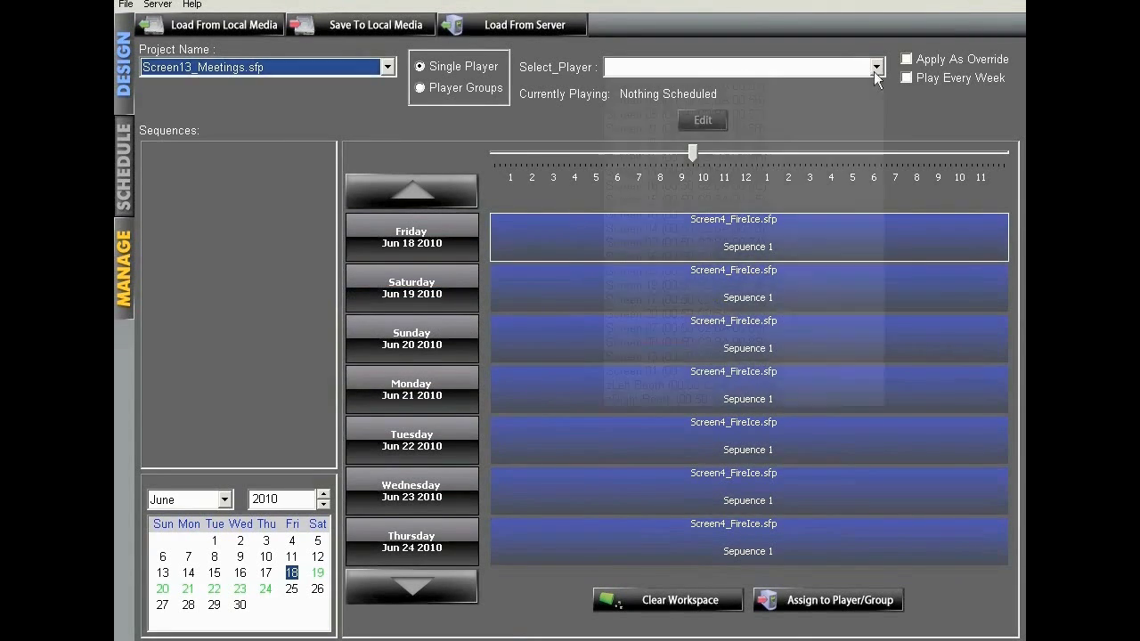
Step: Assign the schedule to player Screen 04 and save it as Screen04.sch on the server
left_click(773, 68)
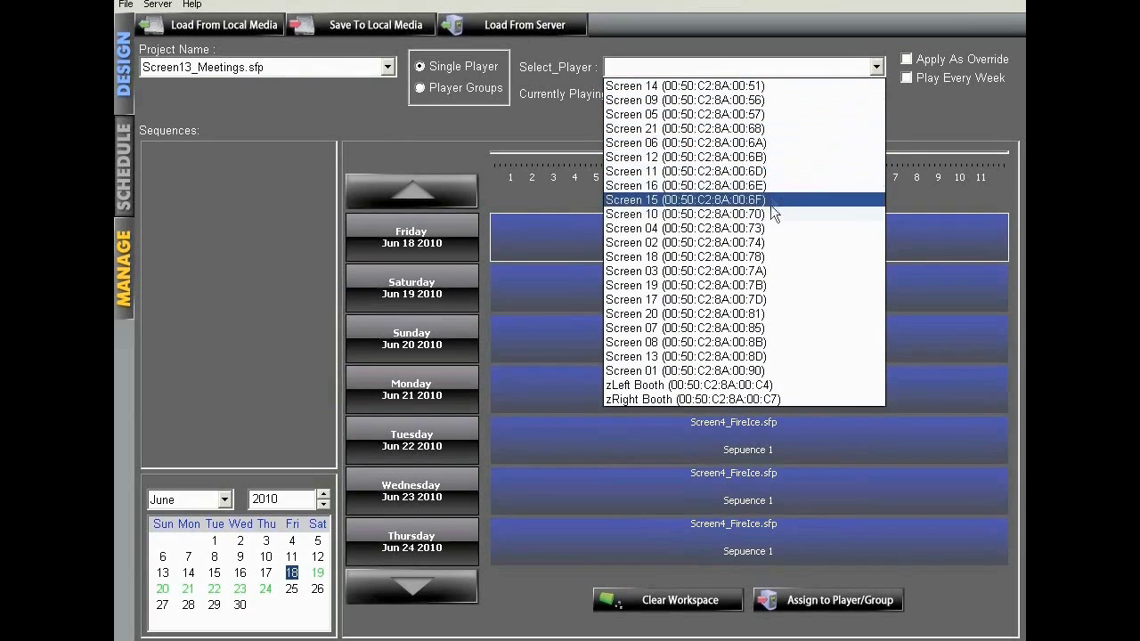
left_click(766, 228)
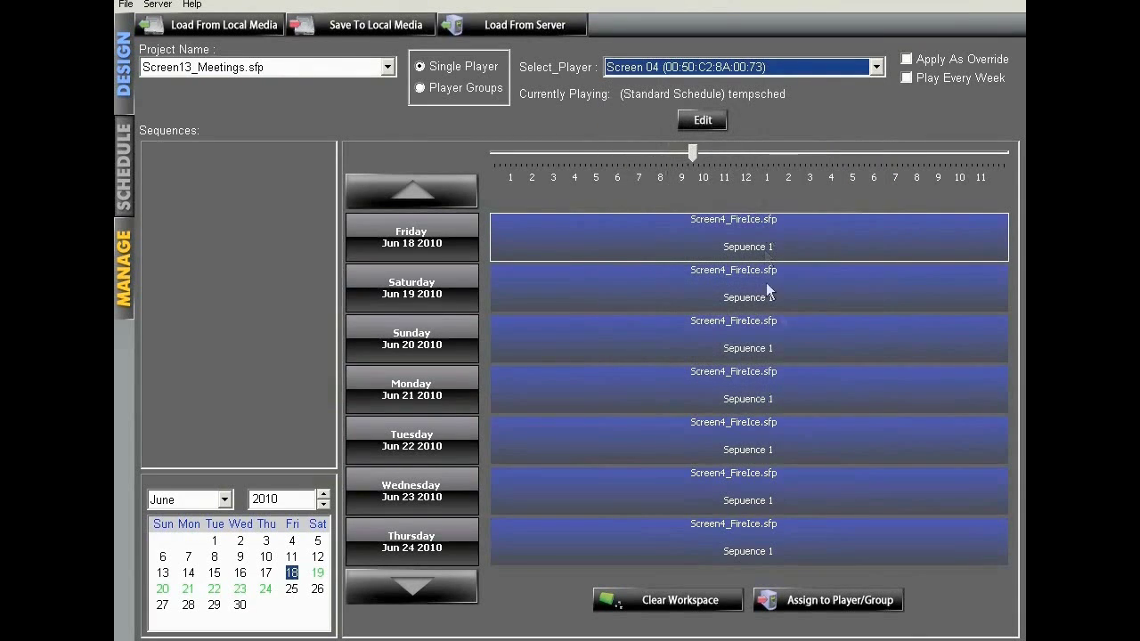
left_click(770, 601)
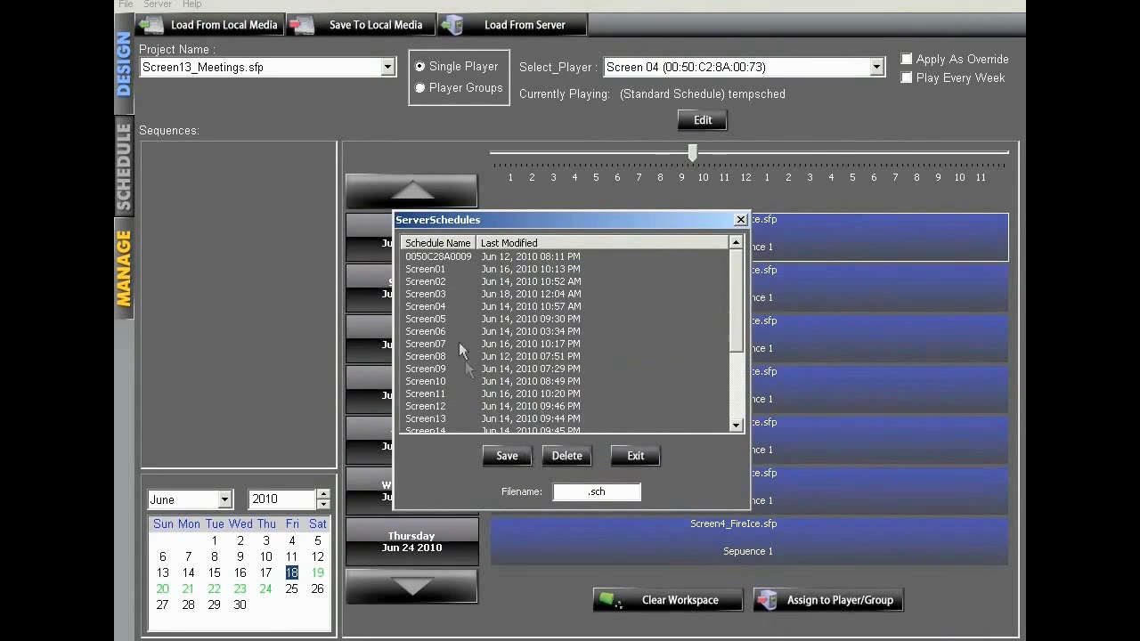
left_click(427, 307)
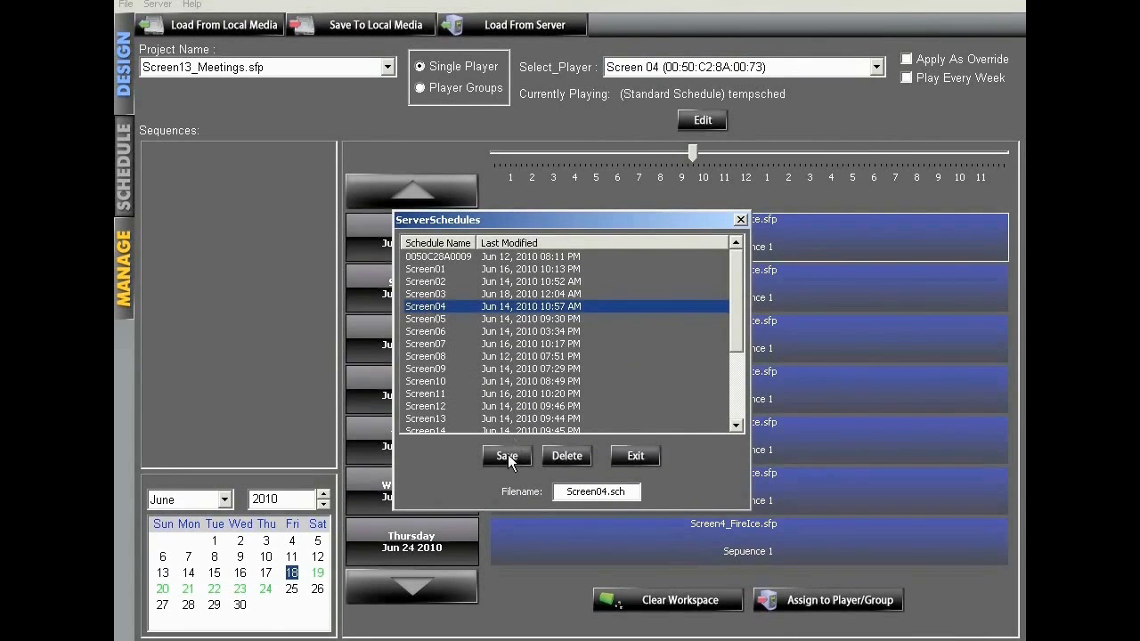
left_click(507, 456)
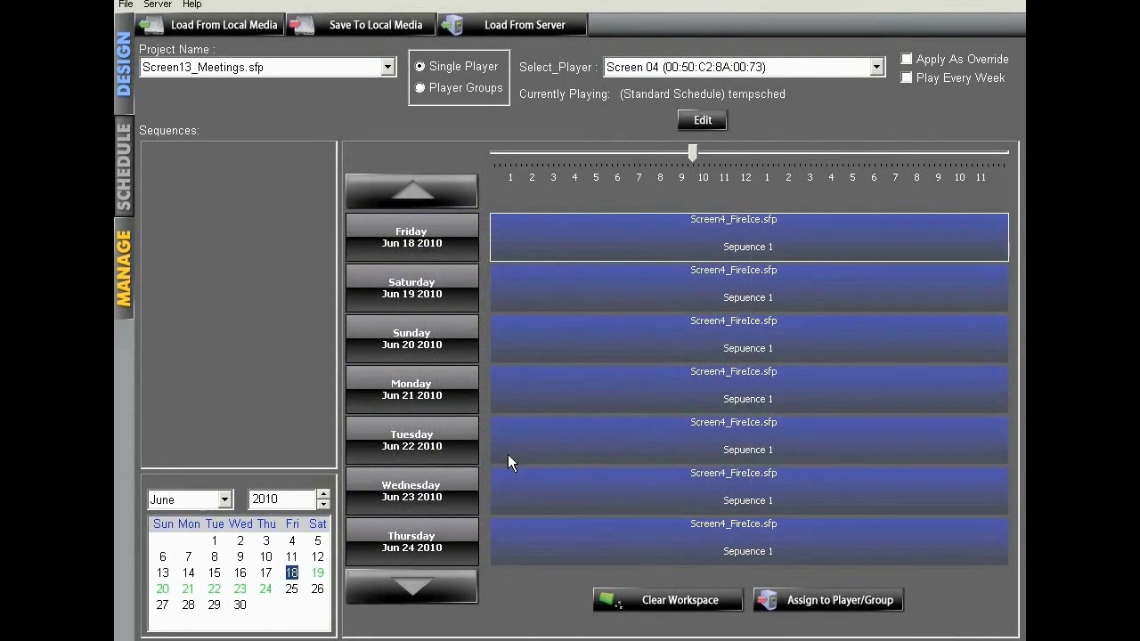
left_click(123, 269)
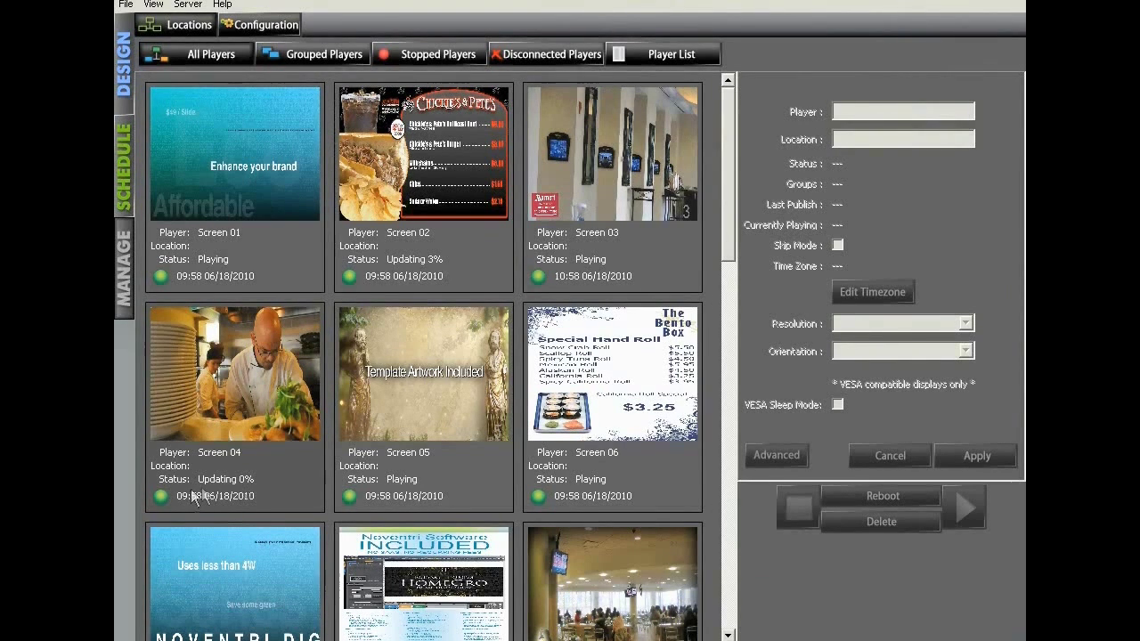
Step: View Screen 04's details, then list all players in a table to check their statuses
left_click(255, 483)
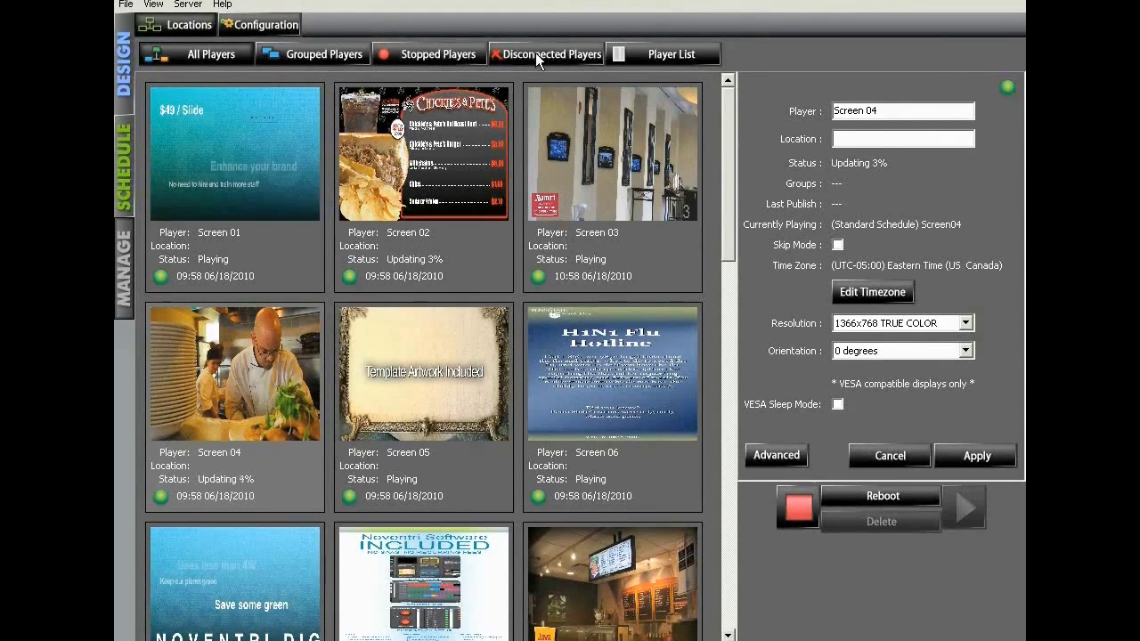
left_click(662, 56)
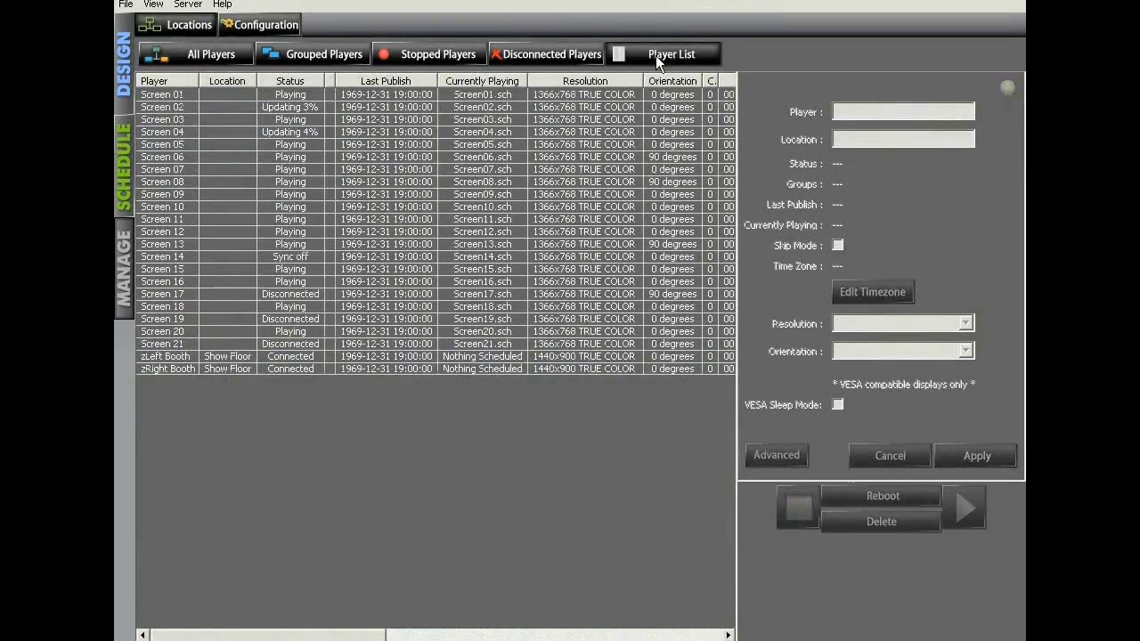